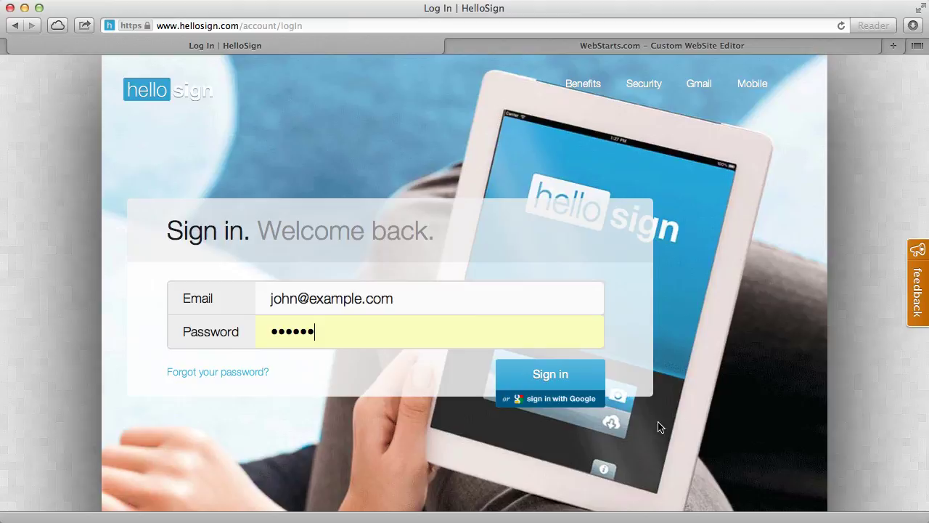
# Sign in with Google and start a new reusable link for LicenseAgreement.docx
pyautogui.click(559, 404)
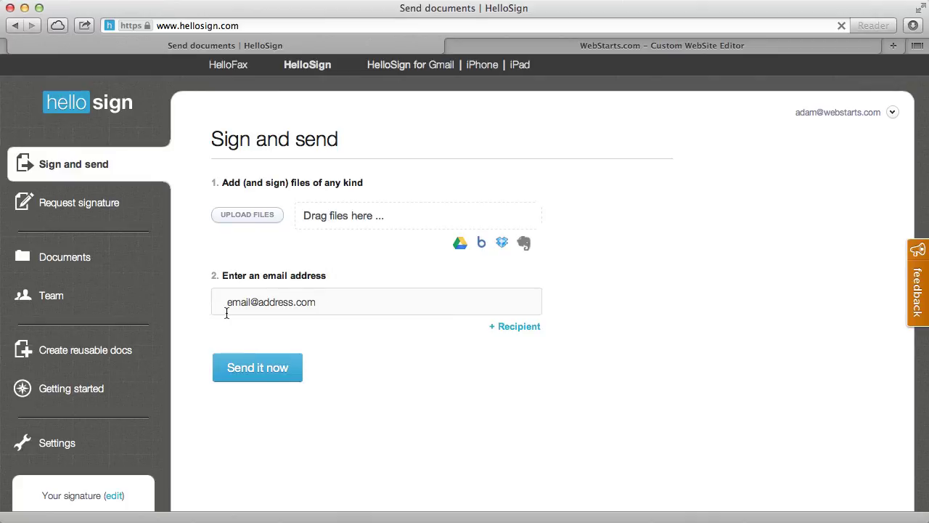
pyautogui.click(101, 354)
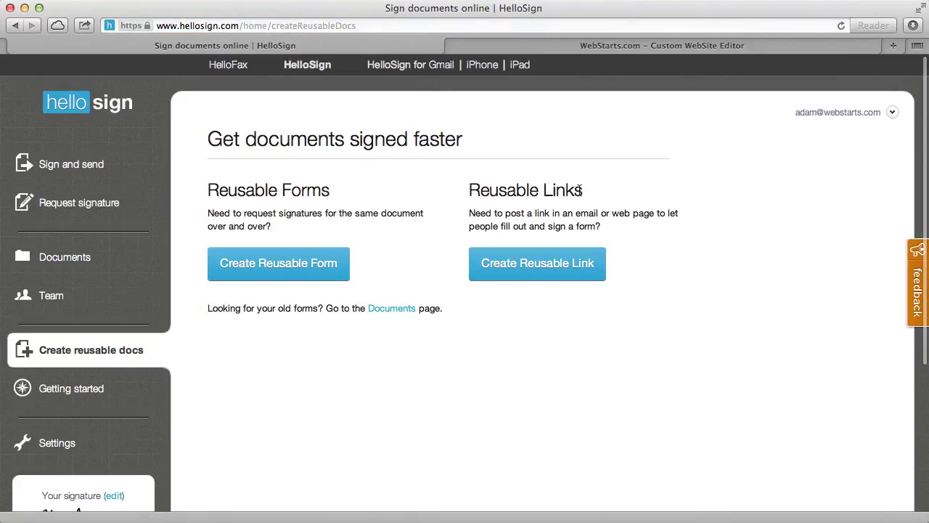
pyautogui.click(556, 264)
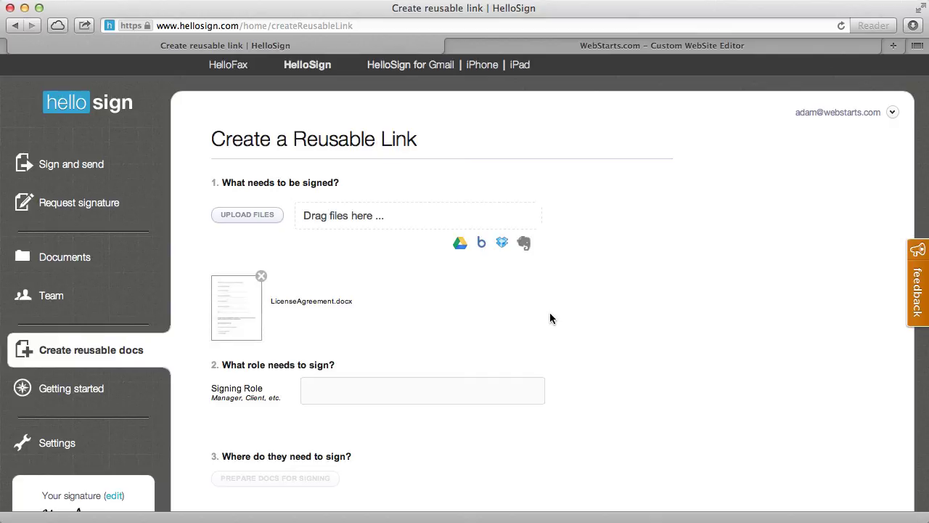
# Enter Client as the signing role on the reusable link form
pyautogui.scroll(-3, 426, 332)
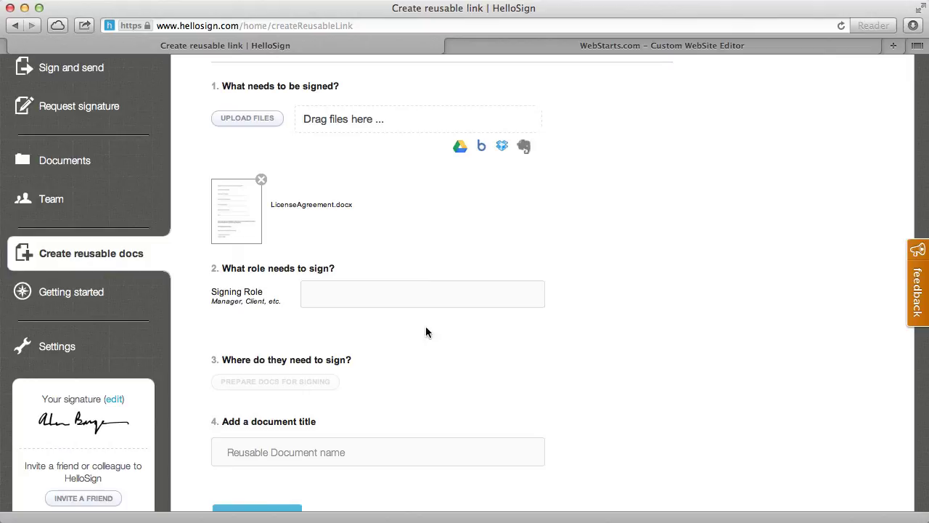
pyautogui.click(403, 288)
pyautogui.write('Client')
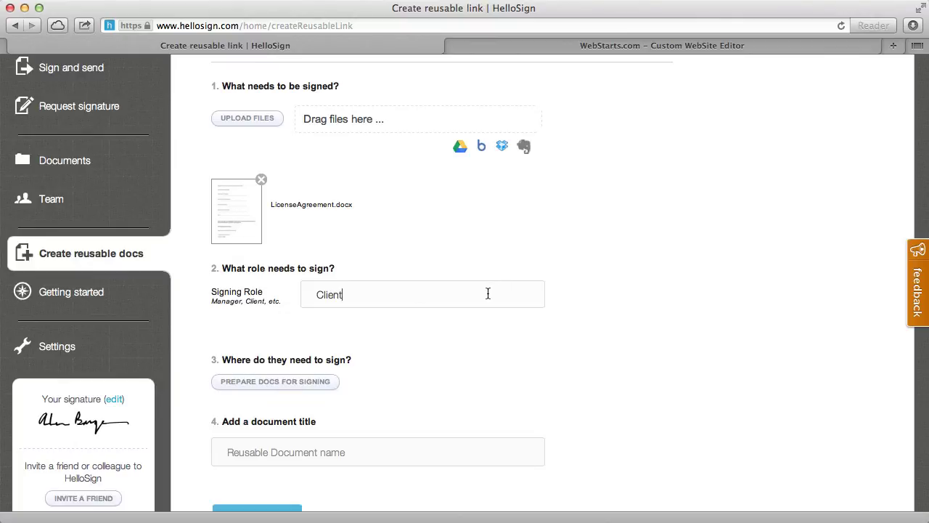
pyautogui.scroll(-2, 485, 359)
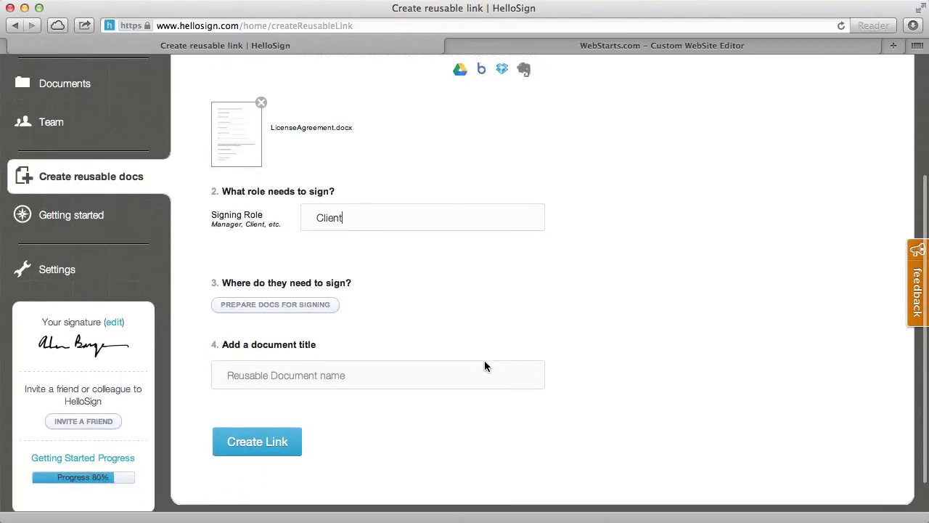
# Place a widened Client Signature field on the Signature of Representative line
pyautogui.click(295, 311)
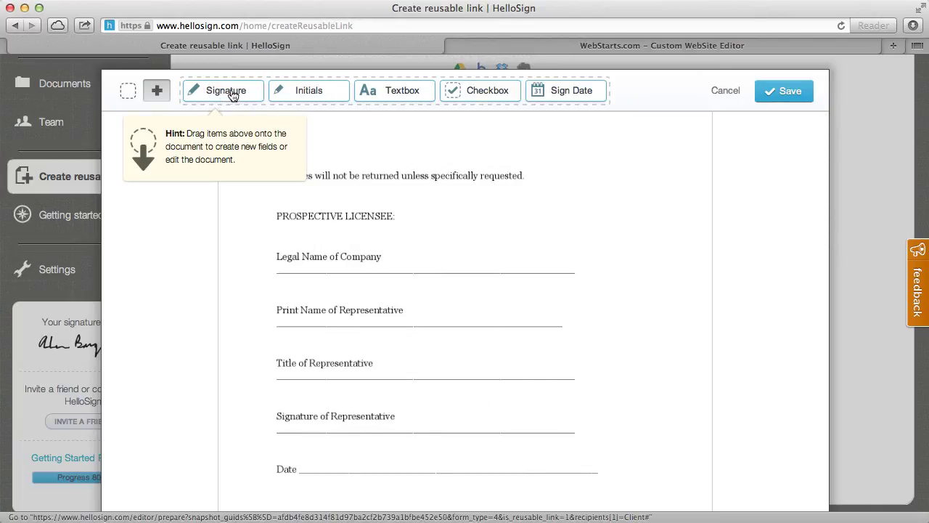
pyautogui.moveTo(233, 95)
pyautogui.mouseDown()
pyautogui.moveTo(331, 460)
pyautogui.moveTo(390, 439)
pyautogui.moveTo(334, 435)
pyautogui.moveTo(443, 428)
pyautogui.moveTo(448, 416)
pyautogui.mouseUp()
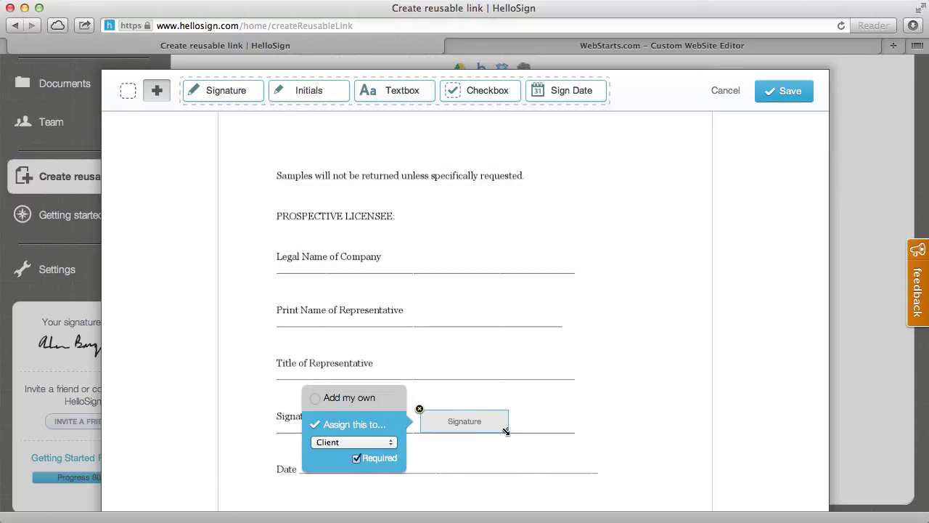
pyautogui.moveTo(506, 430); pyautogui.dragTo(573, 433)
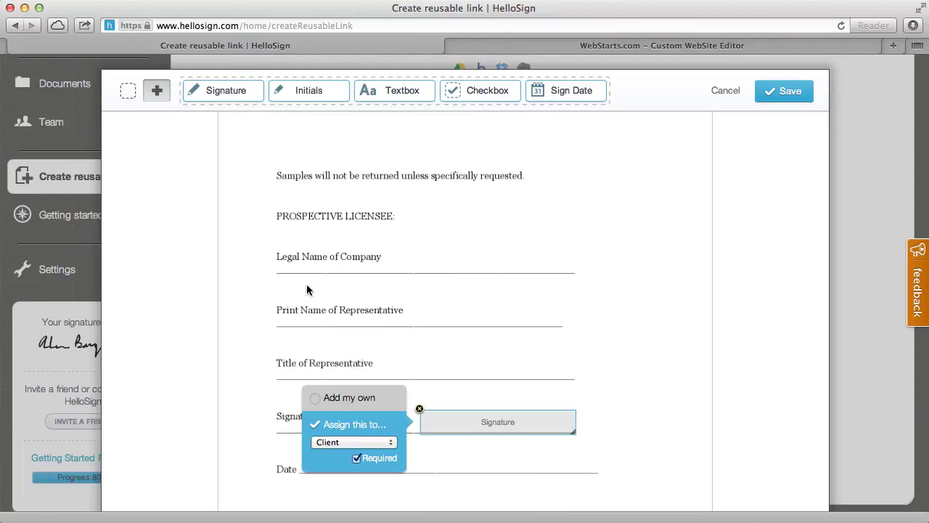
# Add widened text fields on the Title and Print Name lines and a Sign Date field on Date
pyautogui.moveTo(407, 91); pyautogui.dragTo(432, 373)
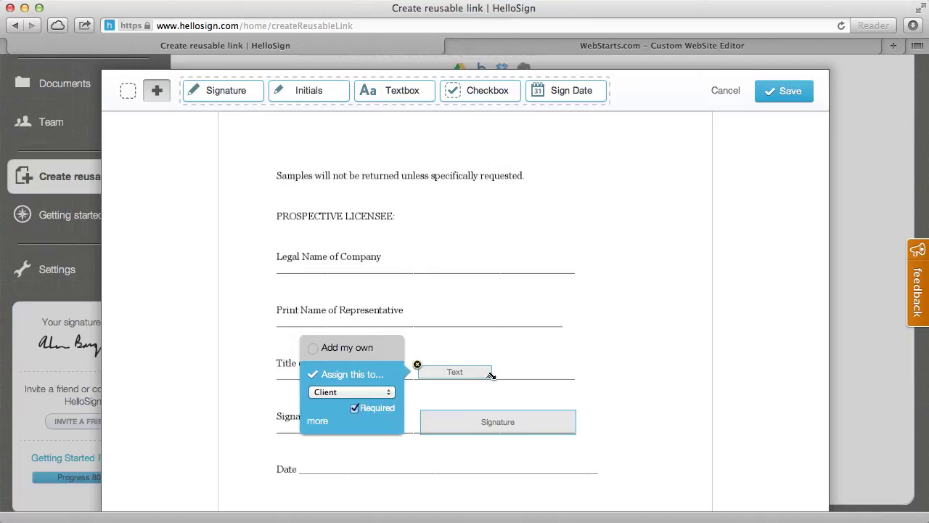
pyautogui.moveTo(492, 374); pyautogui.dragTo(574, 376)
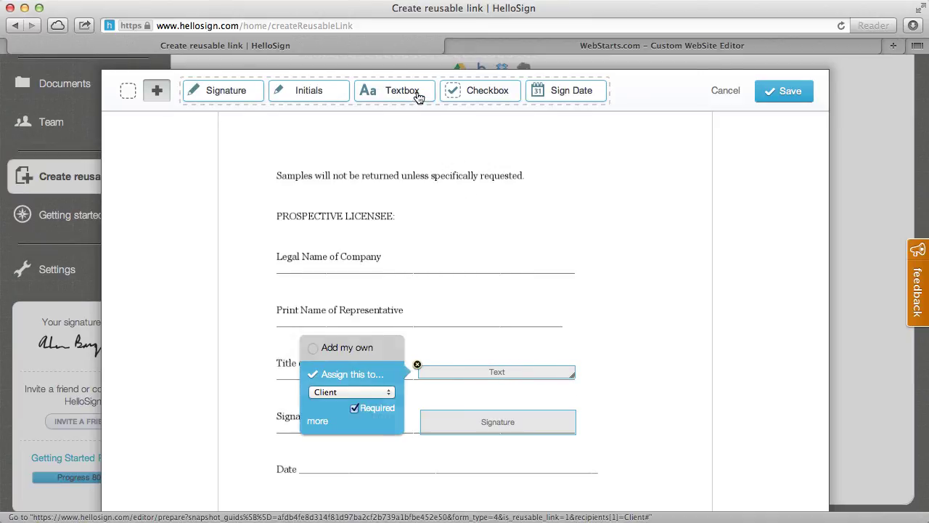
pyautogui.moveTo(417, 95); pyautogui.dragTo(429, 321)
pyautogui.moveTo(490, 324); pyautogui.dragTo(562, 325)
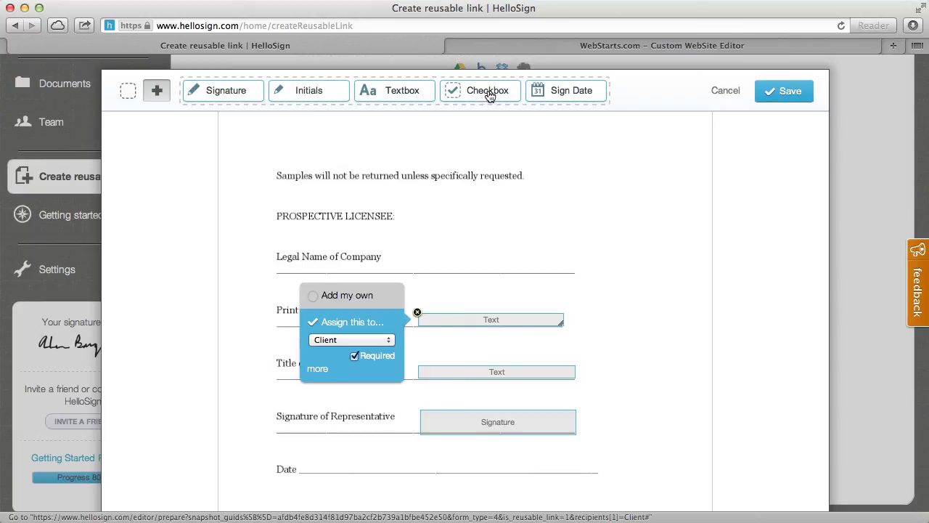
pyautogui.moveTo(581, 94)
pyautogui.mouseDown()
pyautogui.moveTo(642, 336)
pyautogui.moveTo(365, 518)
pyautogui.moveTo(352, 460)
pyautogui.moveTo(328, 466)
pyautogui.mouseUp()
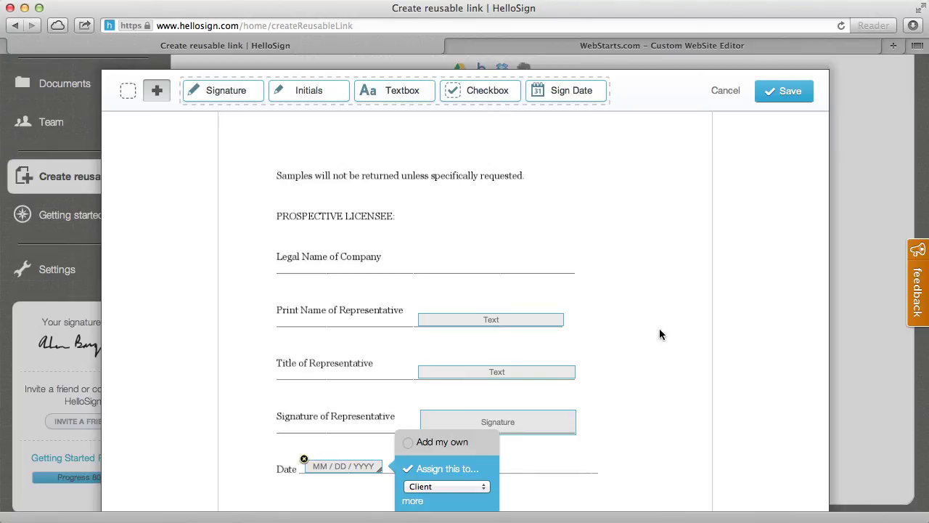
# Add a widened text field on the Legal Name of Company line and save the fields
pyautogui.click(635, 347)
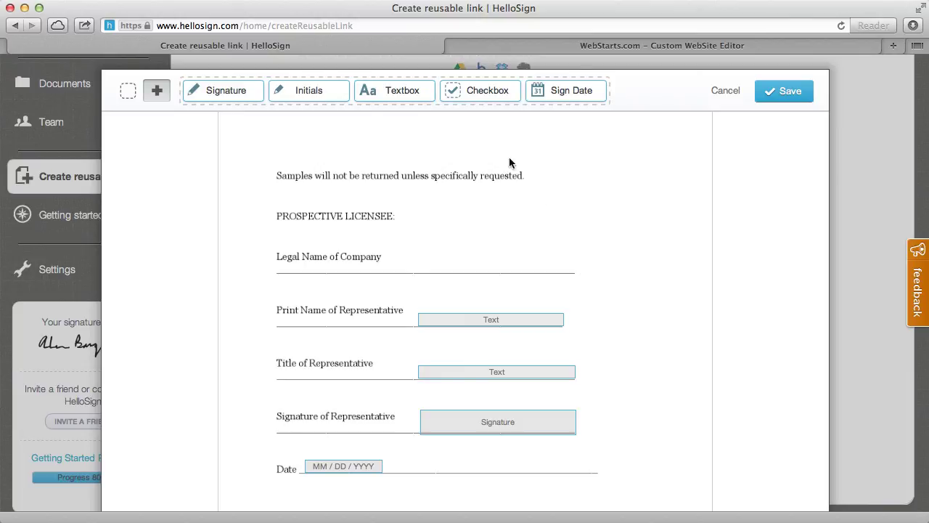
pyautogui.moveTo(398, 91); pyautogui.dragTo(428, 267)
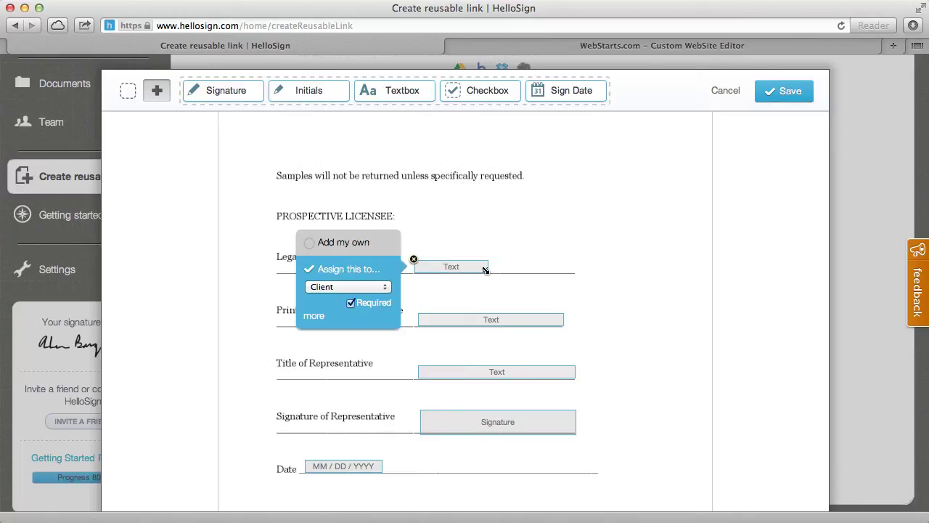
pyautogui.moveTo(485, 270); pyautogui.dragTo(571, 270)
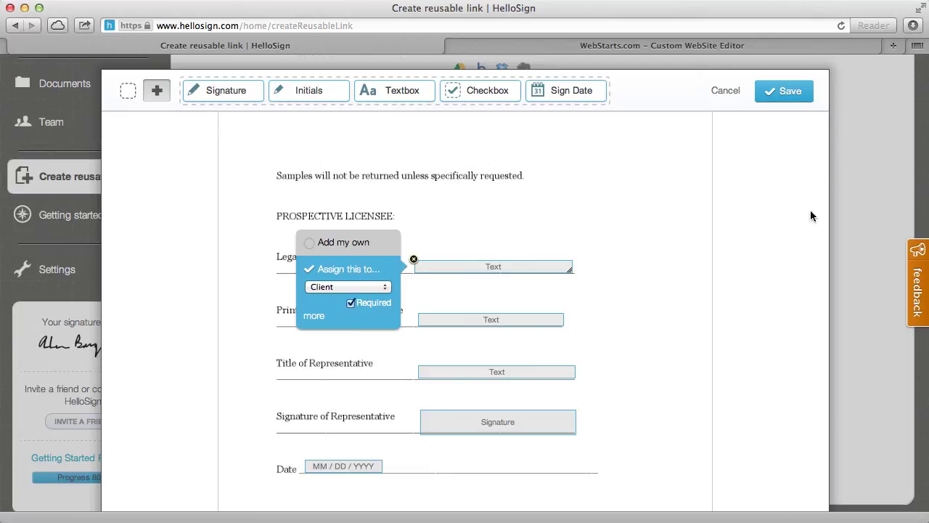
pyautogui.click(790, 92)
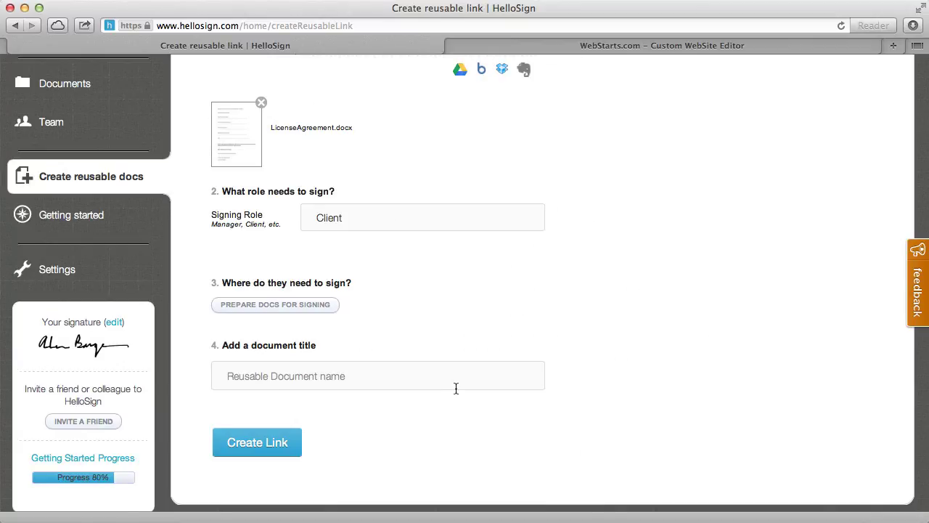
# Name the reusable document 'Contract' and create its shareable signing link
pyautogui.click(276, 376)
pyautogui.write('Contraxct')
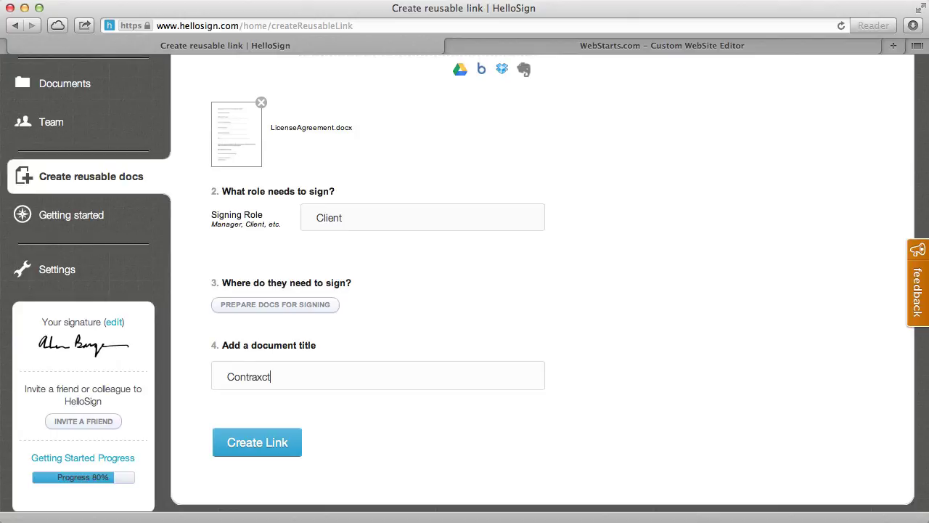
pyautogui.press('BackSpace')
pyautogui.press('BackSpace')
pyautogui.press('BackSpace')
pyautogui.write('t')
pyautogui.press('BackSpace')
pyautogui.write('ct')
pyautogui.click(276, 452)
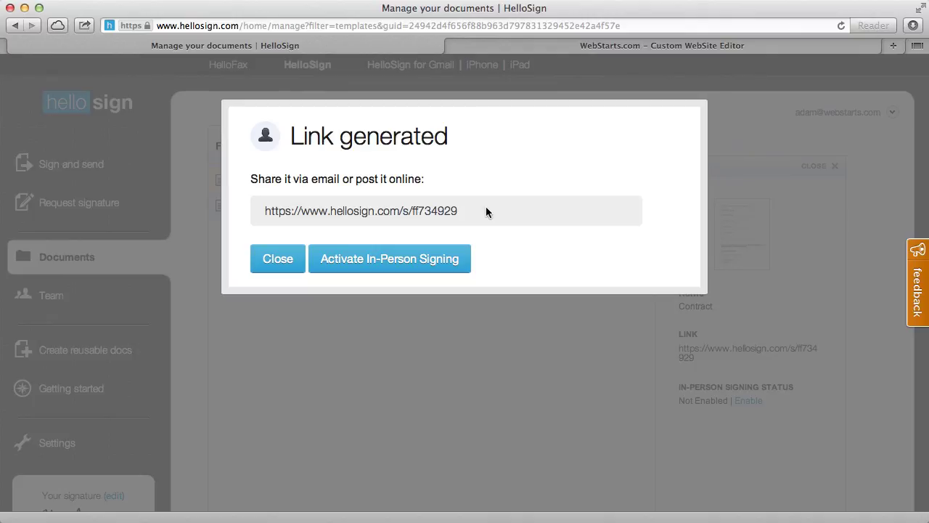
# Enable in-person signing for the Contract link and dismiss the instructions
pyautogui.click(438, 268)
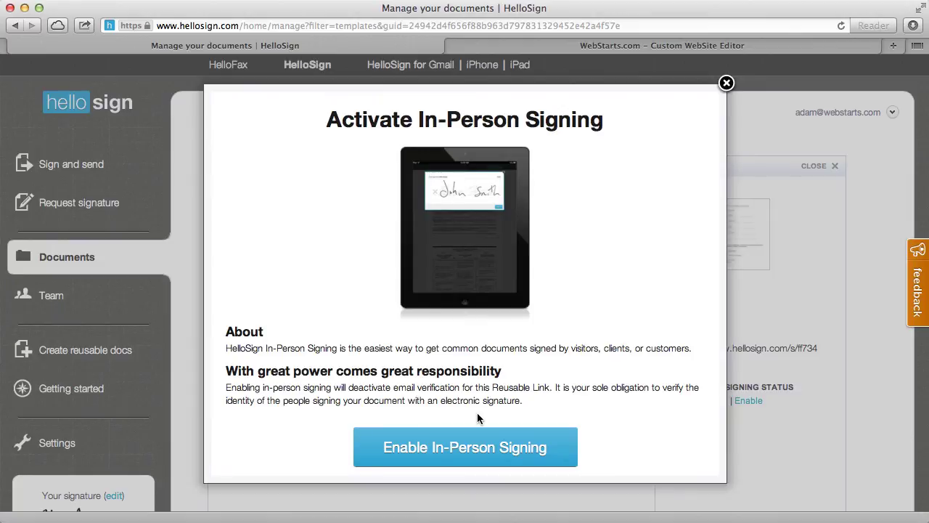
pyautogui.click(500, 453)
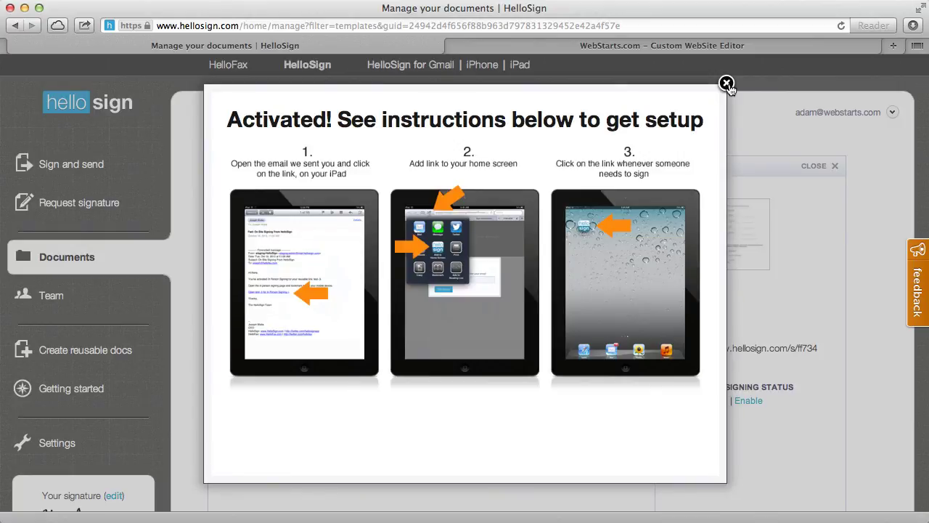
pyautogui.click(726, 83)
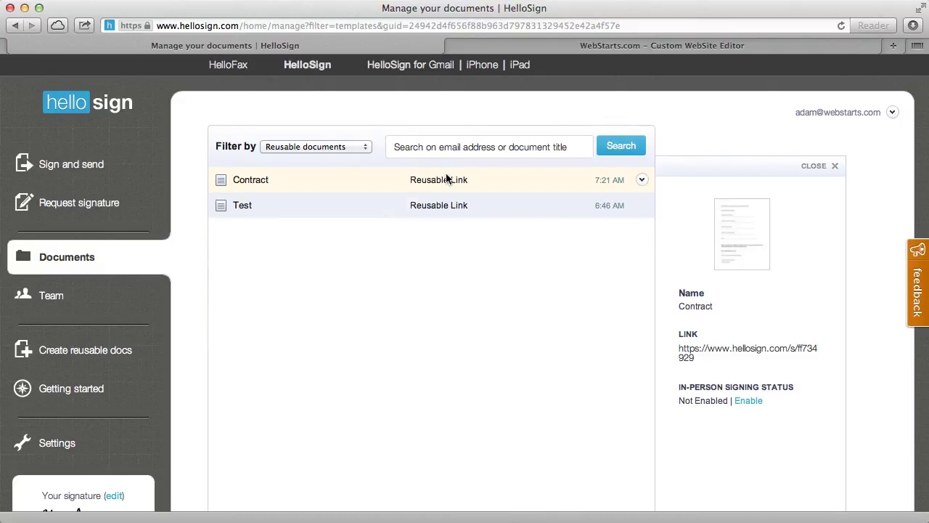
# Copy the Contract's signing link and switch to the WebStarts site editor
pyautogui.moveTo(699, 358); pyautogui.dragTo(678, 345)
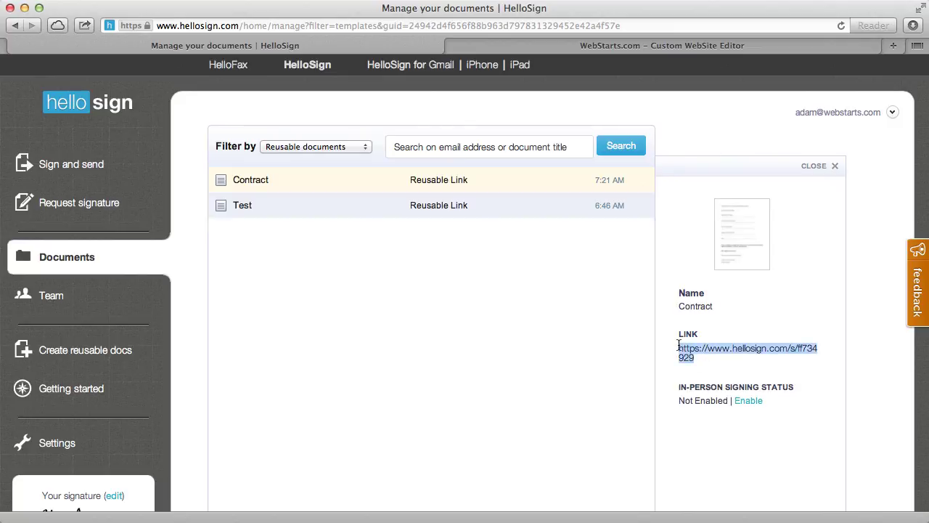
pyautogui.rightClick(750, 351)
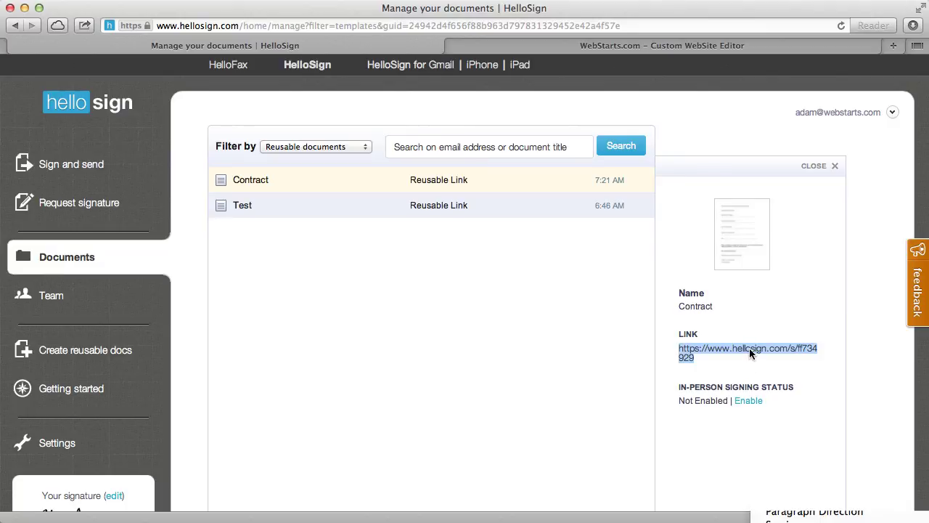
pyautogui.click(779, 405)
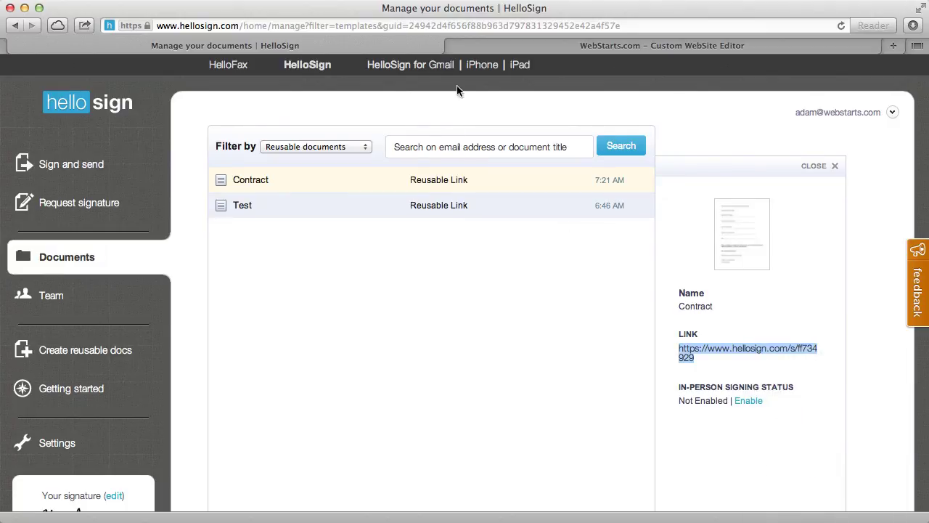
pyautogui.click(624, 48)
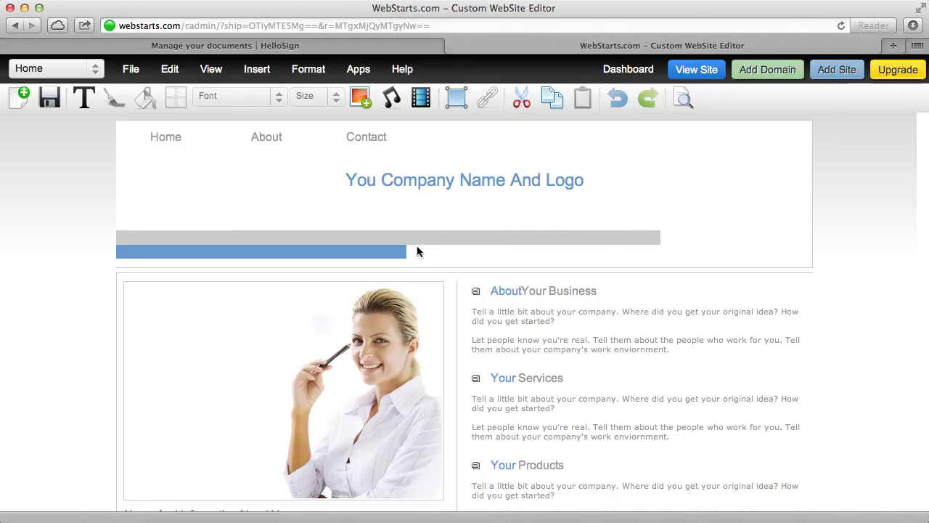
# Add a text box in the blue area reading 'Click here to sign our contract.'
pyautogui.click(508, 183)
pyautogui.scroll(-3, 541, 272)
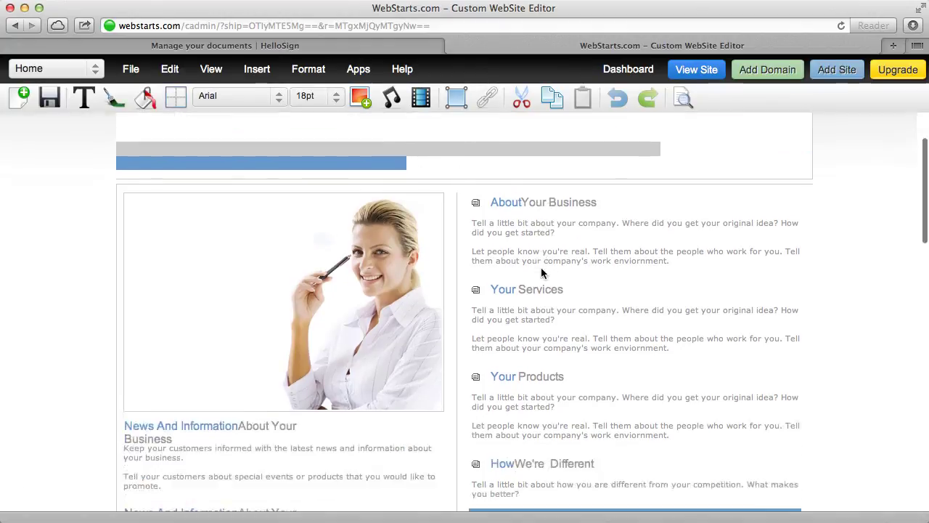
pyautogui.scroll(-5, 541, 272)
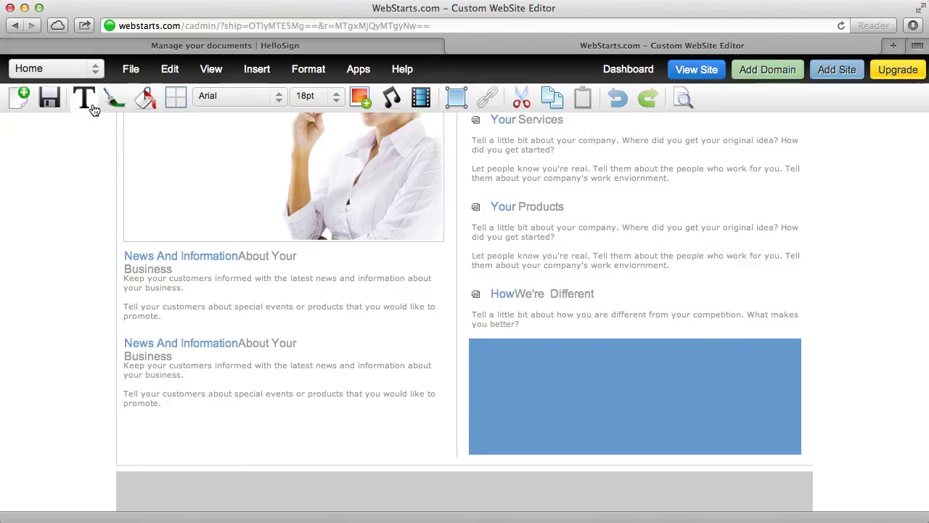
pyautogui.click(93, 108)
pyautogui.click(98, 129)
pyautogui.moveTo(128, 132); pyautogui.dragTo(605, 395)
pyautogui.click(725, 389)
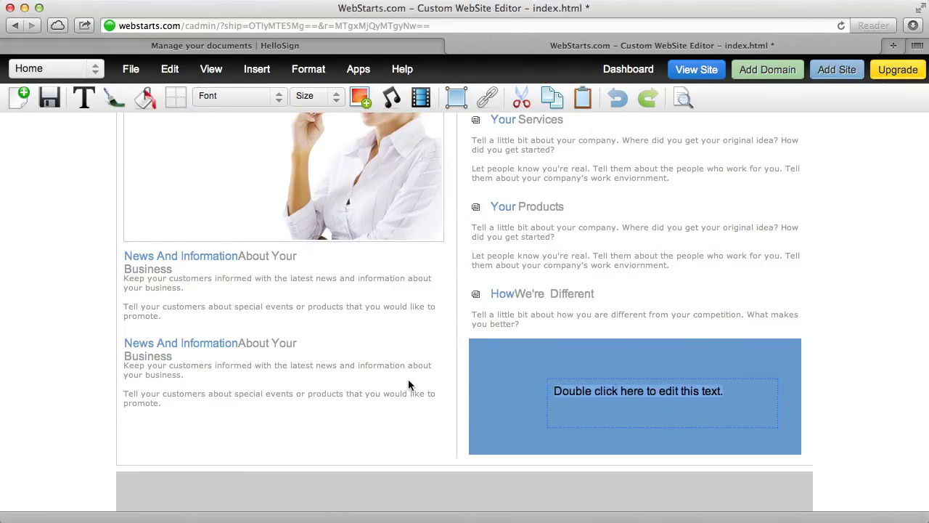
pyautogui.write('Click h')
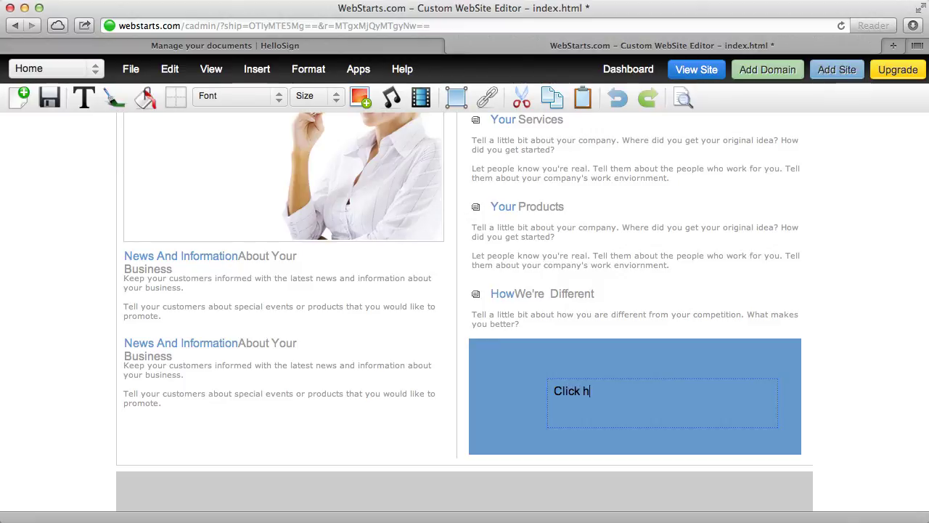
pyautogui.write('ere to sign our contract.')
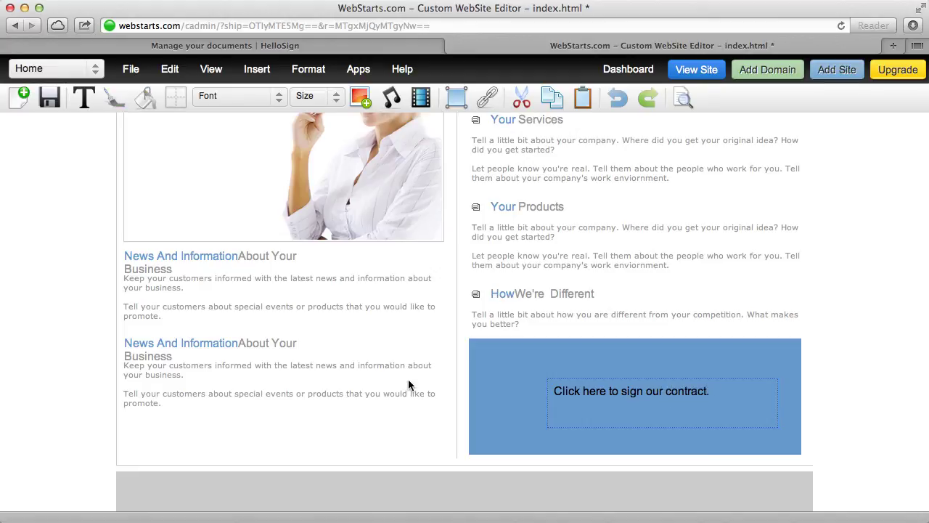
# Centre the contract sentence and reposition and shorten its text box within the blue block
pyautogui.click(300, 69)
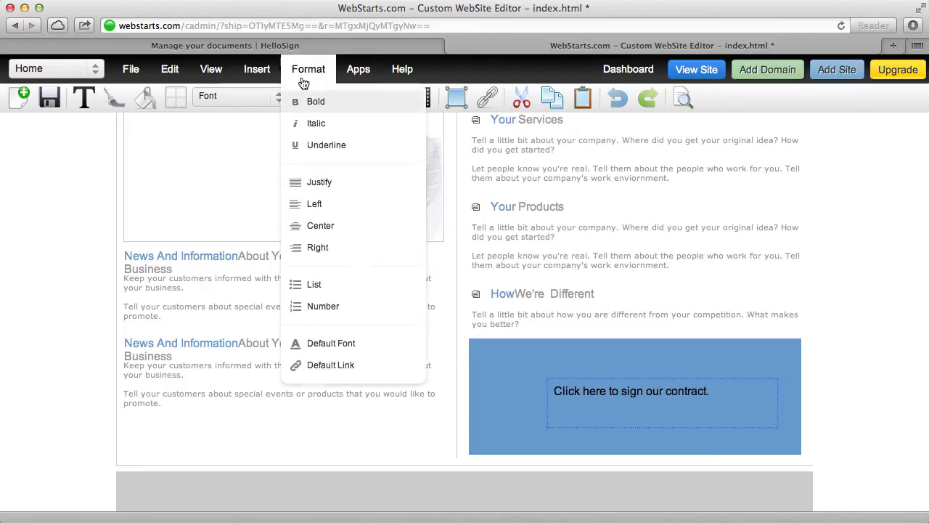
pyautogui.click(330, 226)
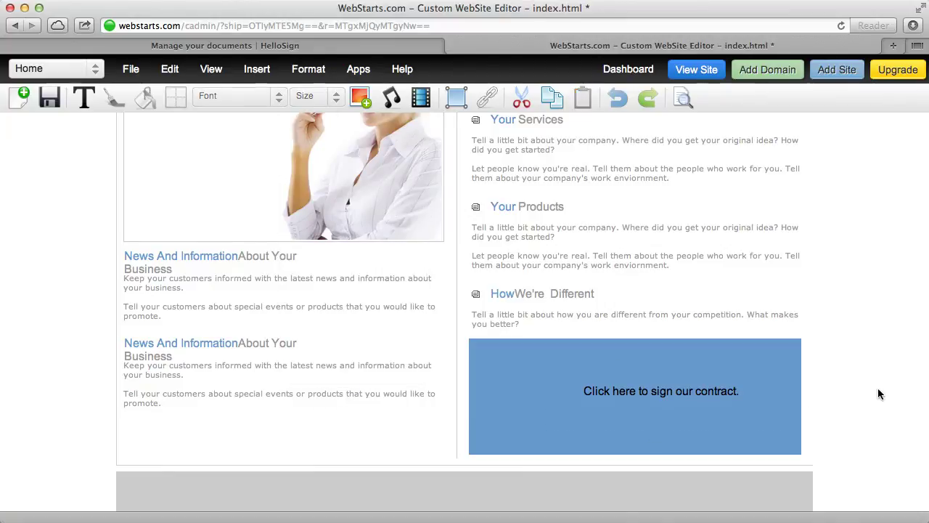
pyautogui.click(657, 390)
pyautogui.moveTo(658, 390); pyautogui.dragTo(639, 390)
pyautogui.moveTo(635, 427); pyautogui.dragTo(634, 408)
# Select the whole contract sentence and bring up its hyperlink settings
pyautogui.doubleClick(647, 392)
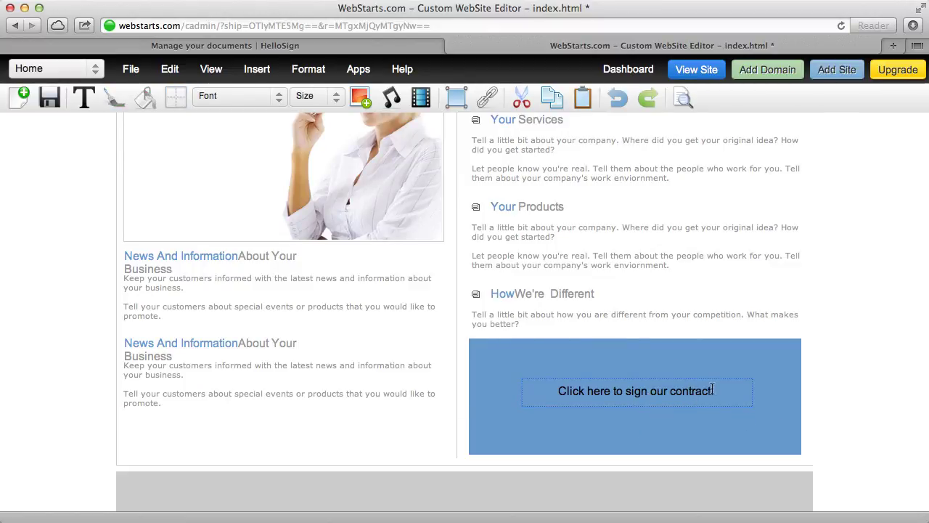
pyautogui.moveTo(715, 391); pyautogui.dragTo(557, 391)
pyautogui.moveTo(729, 393); pyautogui.dragTo(554, 395)
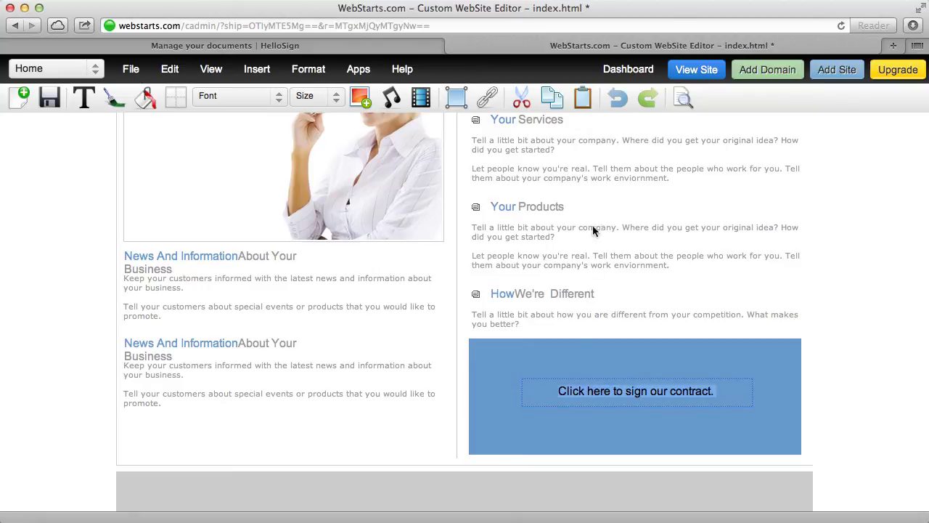
pyautogui.click(489, 100)
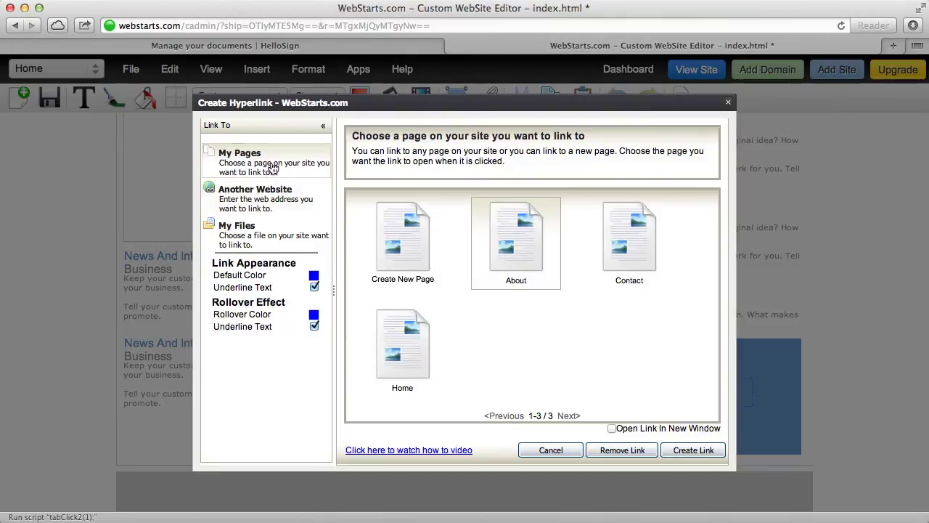
# Link the sentence to another website, pasting the HelloSign contract address
pyautogui.click(270, 192)
pyautogui.click(481, 211)
pyautogui.tripleClick(484, 211)
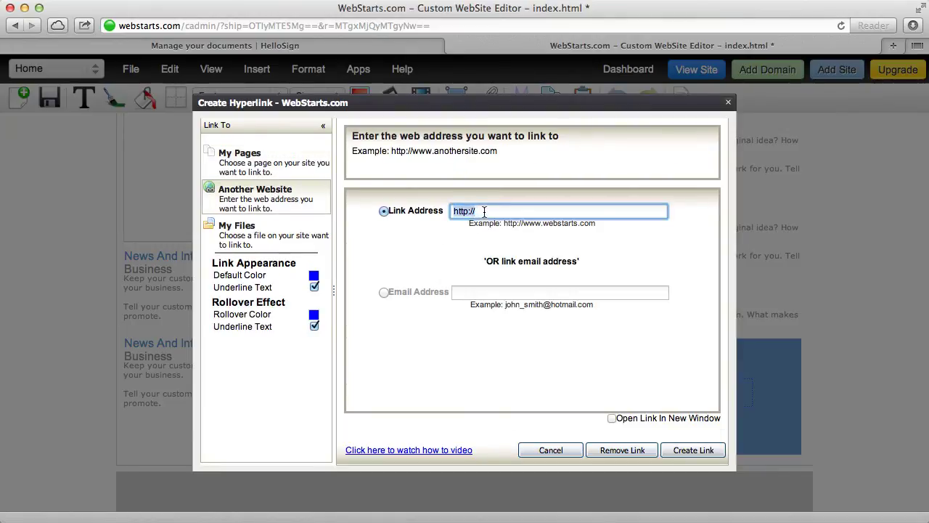
pyautogui.press('super+v')
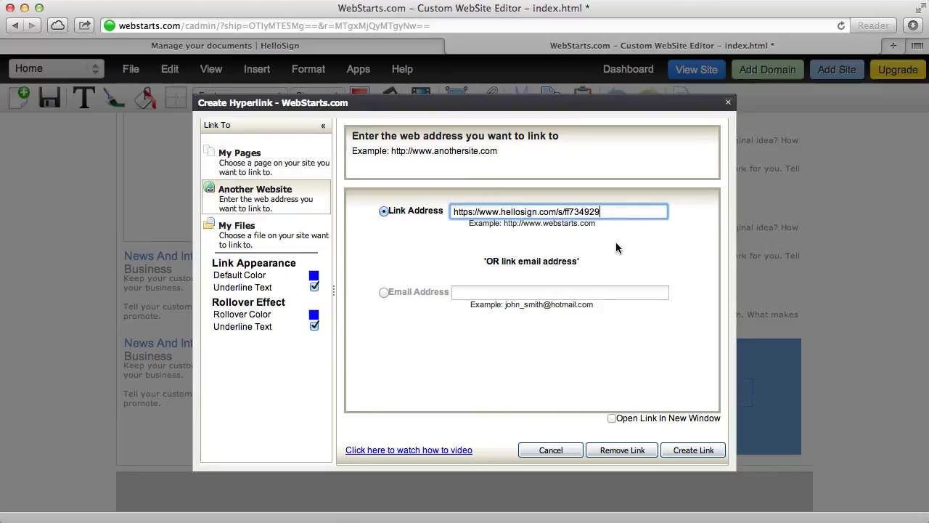
# Make the link's normal and rollover colours light grey and turn off underlining
pyautogui.click(314, 275)
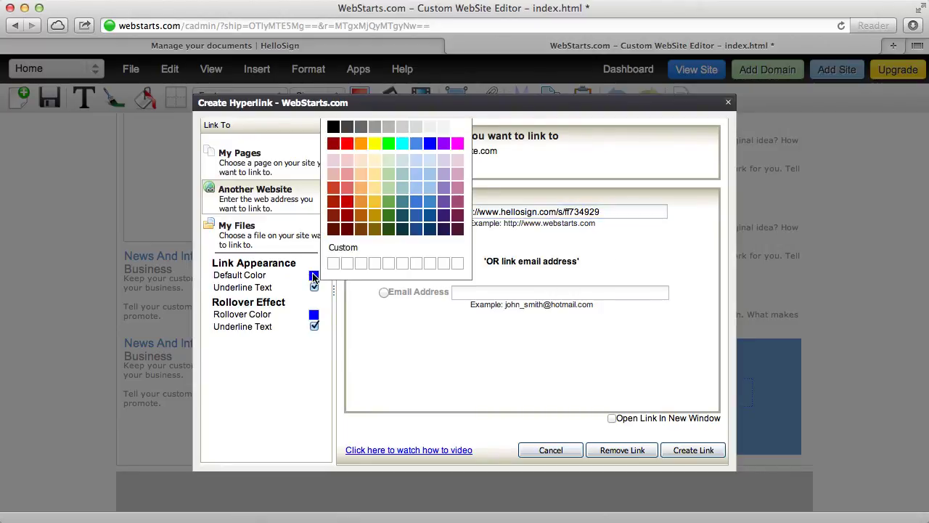
pyautogui.click(425, 128)
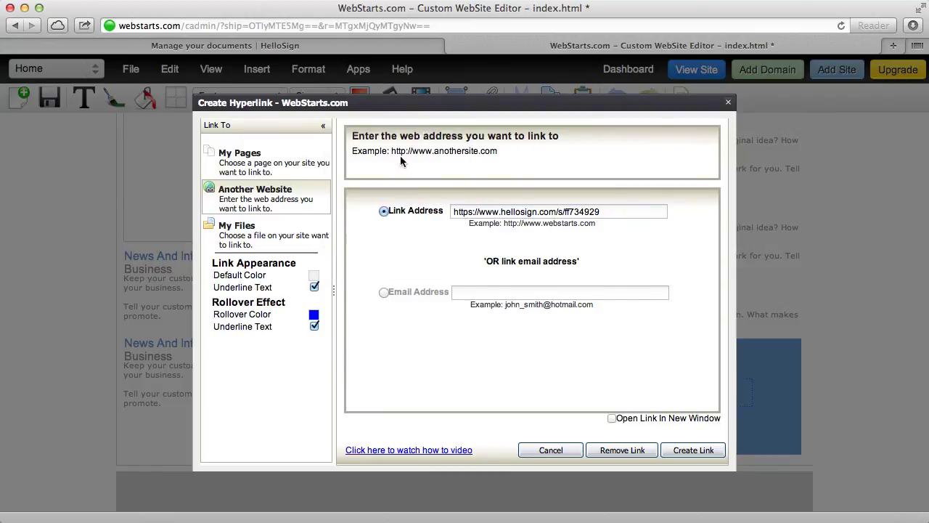
pyautogui.click(314, 315)
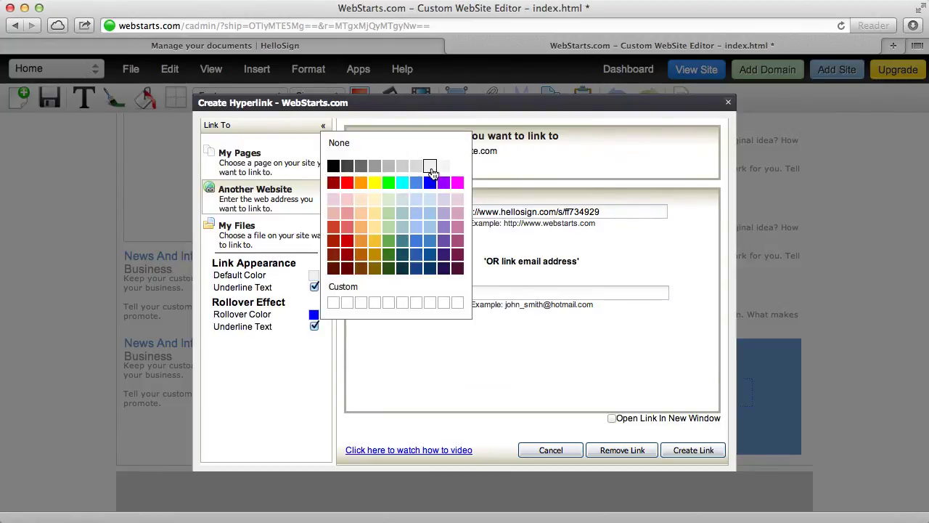
pyautogui.click(430, 167)
pyautogui.click(314, 286)
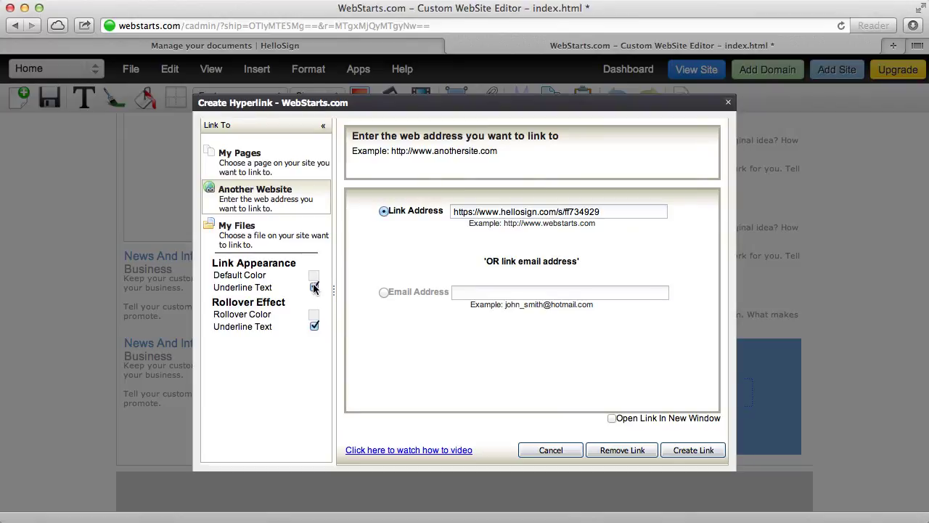
pyautogui.click(313, 287)
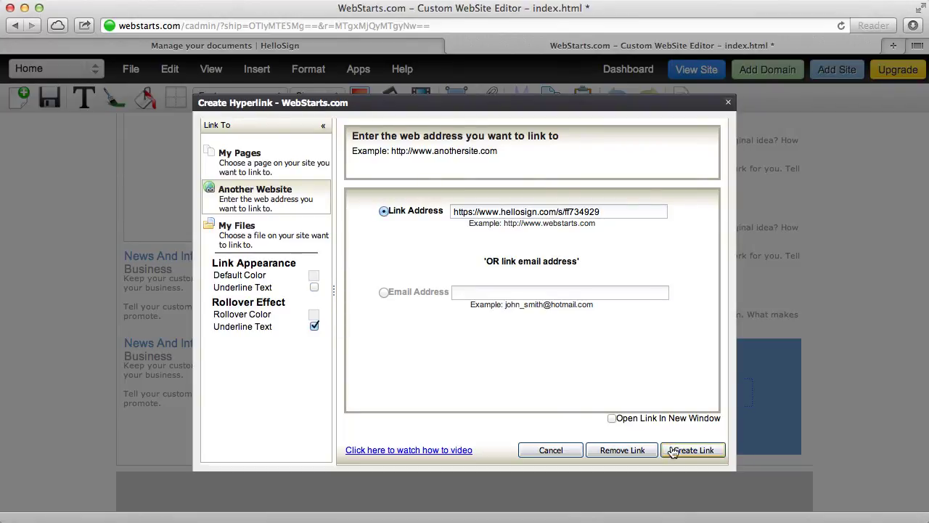
# Set the link to open in a new window, create it, and save the page
pyautogui.click(613, 419)
pyautogui.click(691, 452)
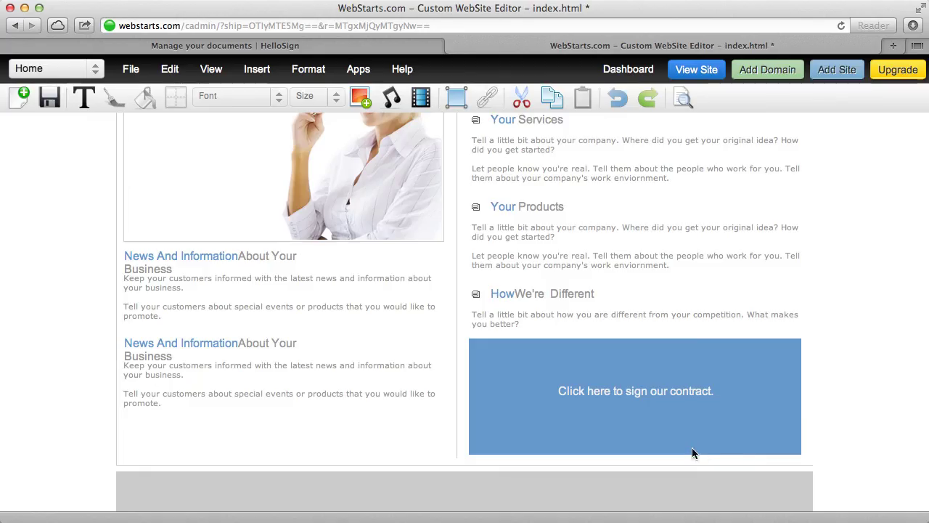
pyautogui.click(850, 390)
pyautogui.click(50, 112)
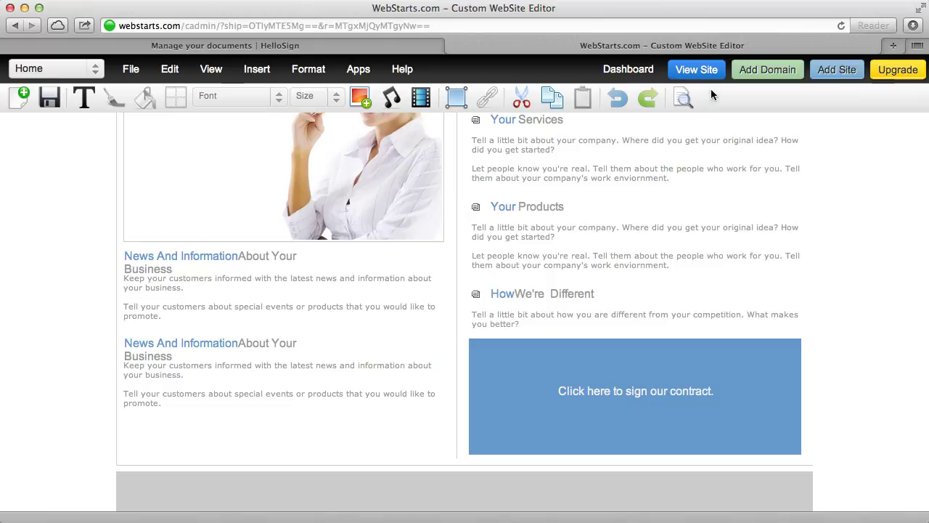
# View the live WebStarts site and scroll down to the contract link
pyautogui.click(708, 70)
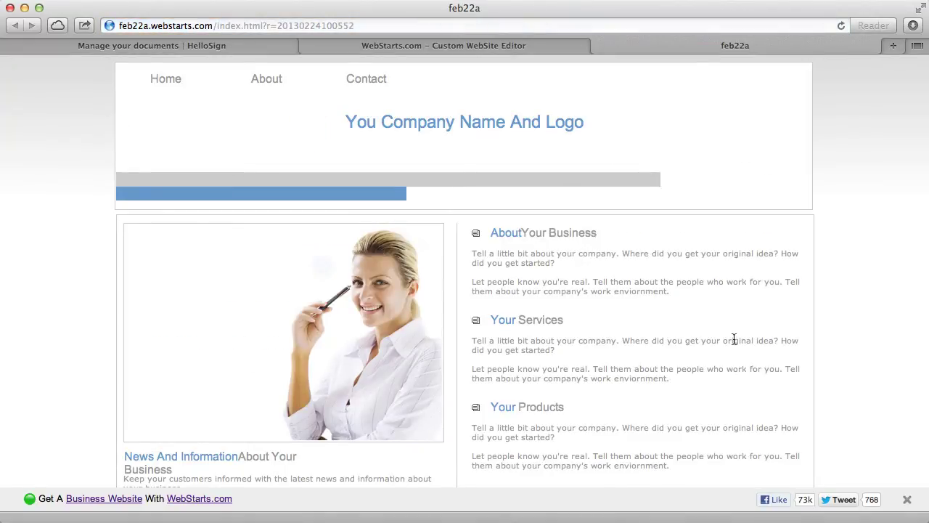
pyautogui.scroll(-5, 732, 338)
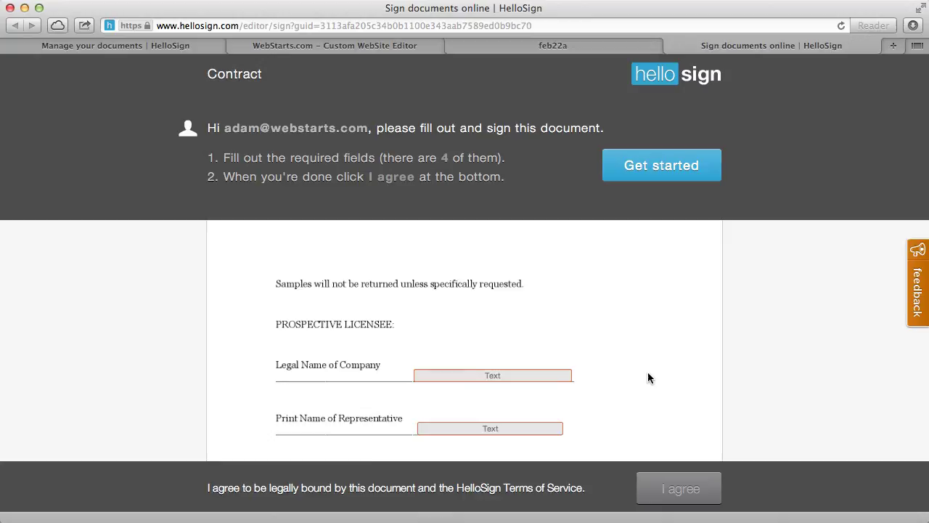
# Fill in company 'WebStarts', the representative's full name, and title 'CEO' on the contract
pyautogui.scroll(-3, 648, 377)
pyautogui.click(467, 274)
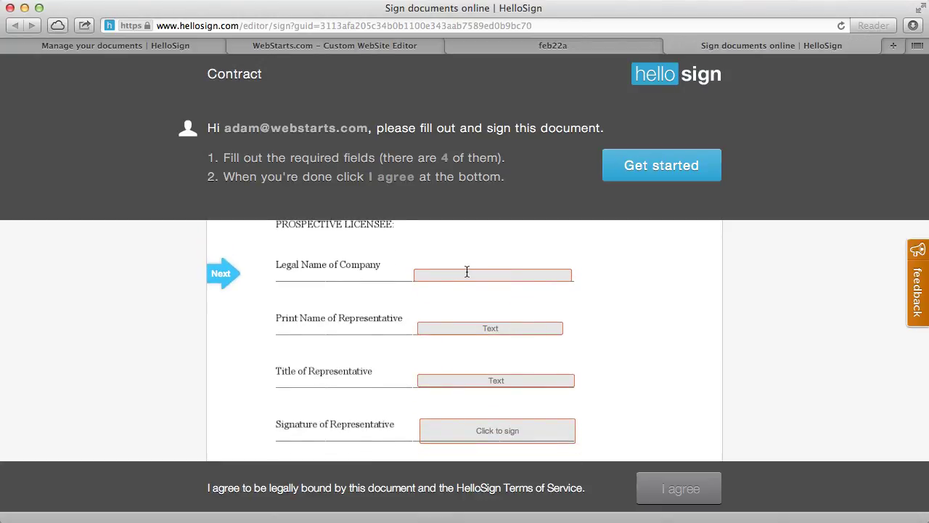
pyautogui.write('WebStarts')
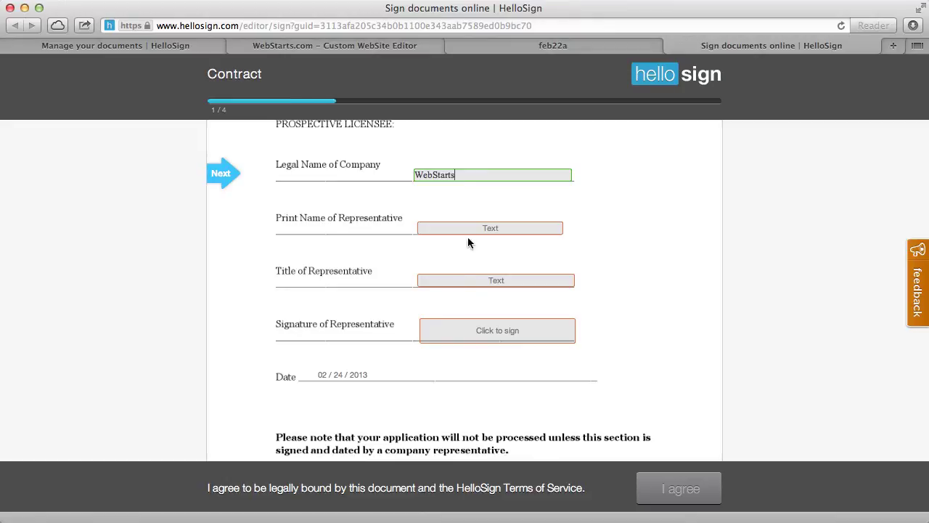
pyautogui.click(477, 225)
pyautogui.write('Adam ')
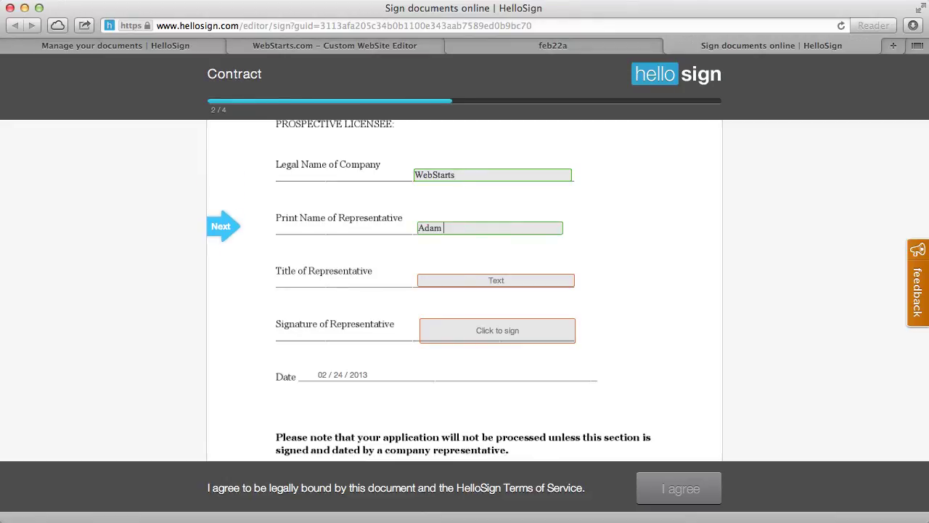
pyautogui.write('Barger')
pyautogui.click(461, 281)
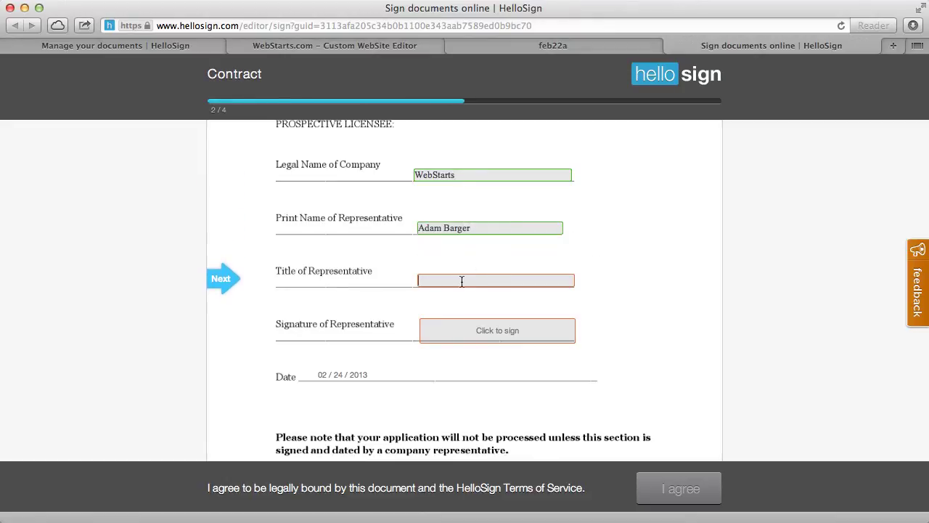
pyautogui.write('h')
pyautogui.press('BackSpace')
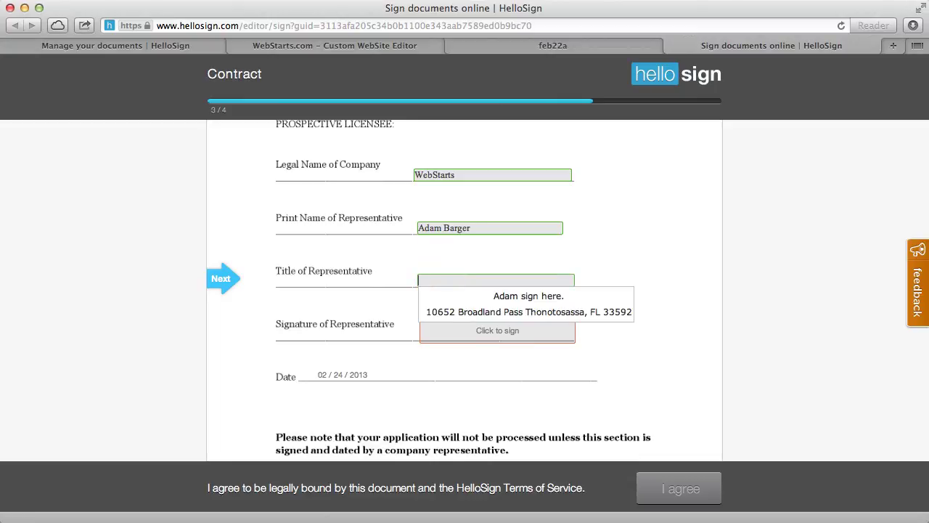
pyautogui.write('CEO')
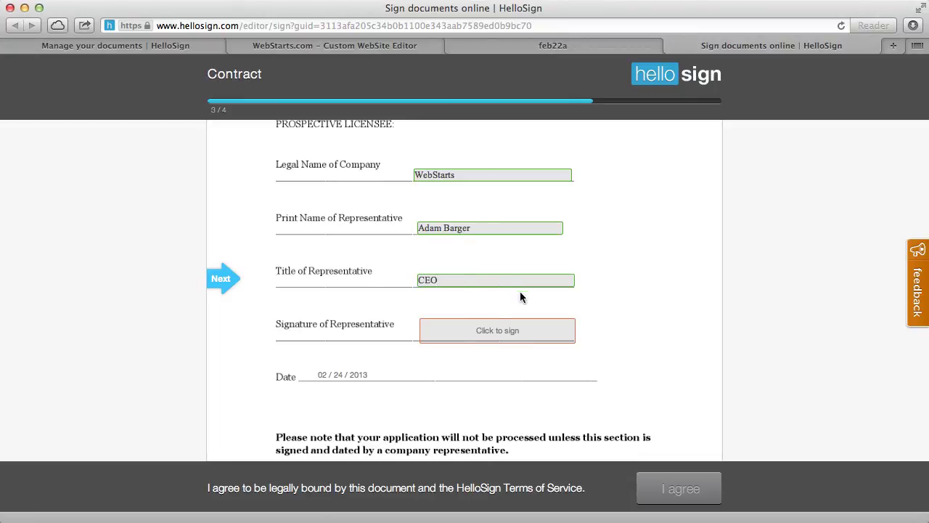
pyautogui.click(546, 333)
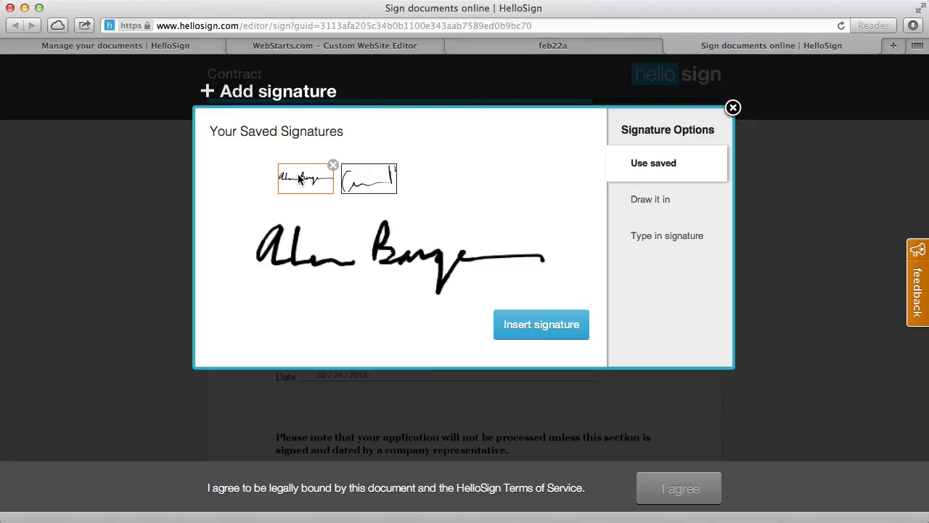
# Hand-draw a two-word signature in the Add signature dialog and preview it
pyautogui.click(662, 201)
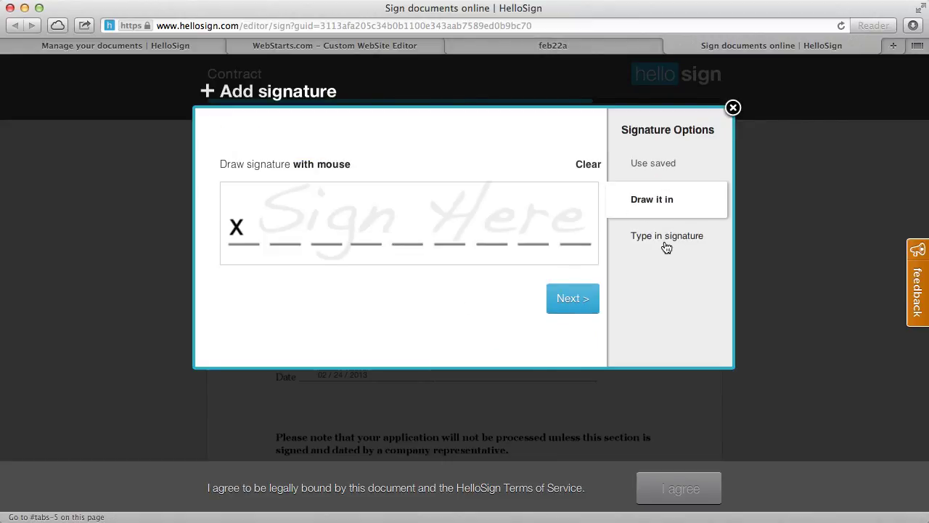
pyautogui.click(666, 247)
pyautogui.click(666, 210)
pyautogui.moveTo(279, 208)
pyautogui.mouseDown()
pyautogui.moveTo(288, 239)
pyautogui.moveTo(297, 212)
pyautogui.moveTo(304, 236)
pyautogui.moveTo(311, 216)
pyautogui.moveTo(328, 236)
pyautogui.mouseUp()
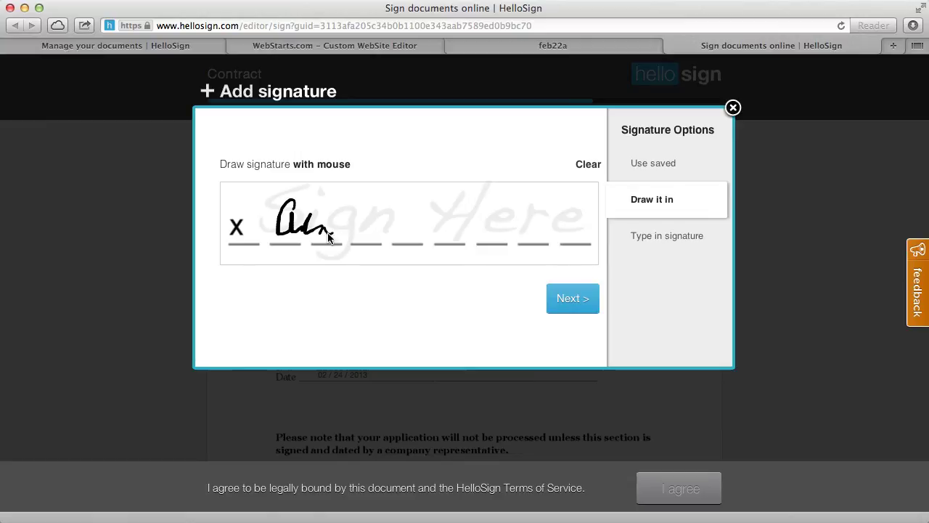
pyautogui.moveTo(420, 204)
pyautogui.mouseDown()
pyautogui.moveTo(406, 239)
pyautogui.moveTo(421, 203)
pyautogui.moveTo(414, 235)
pyautogui.moveTo(435, 226)
pyautogui.moveTo(444, 244)
pyautogui.moveTo(483, 229)
pyautogui.mouseUp()
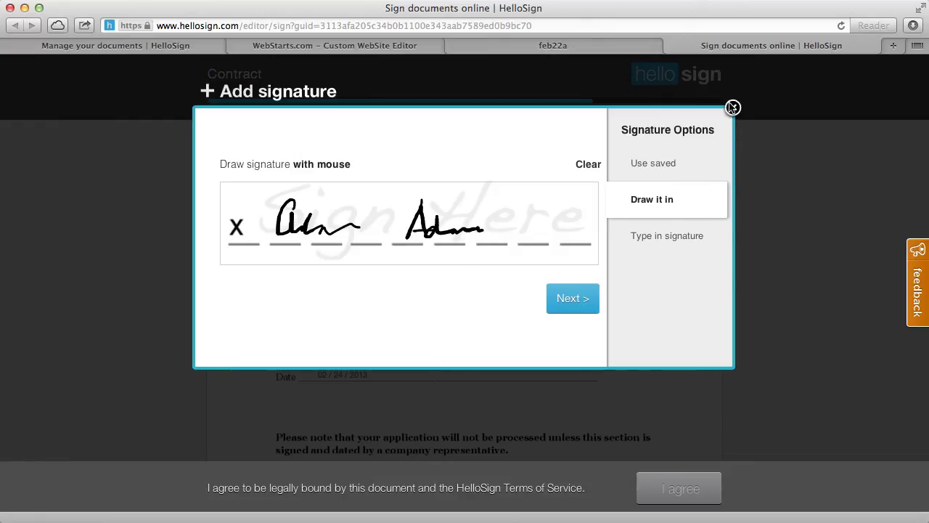
pyautogui.click(585, 301)
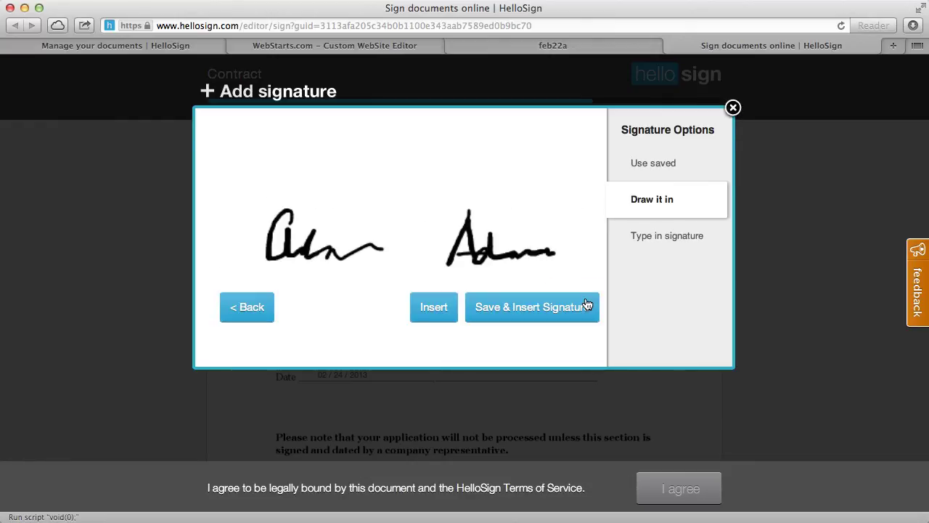
pyautogui.click(543, 314)
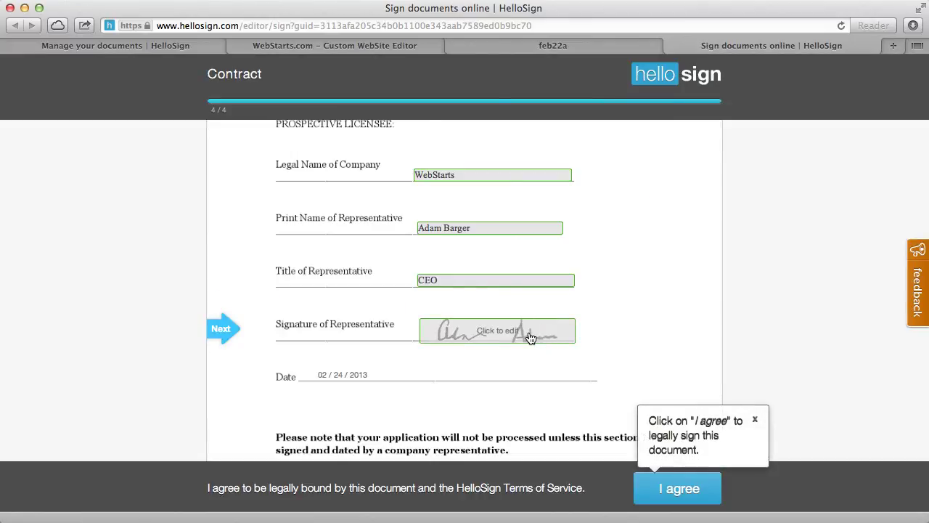